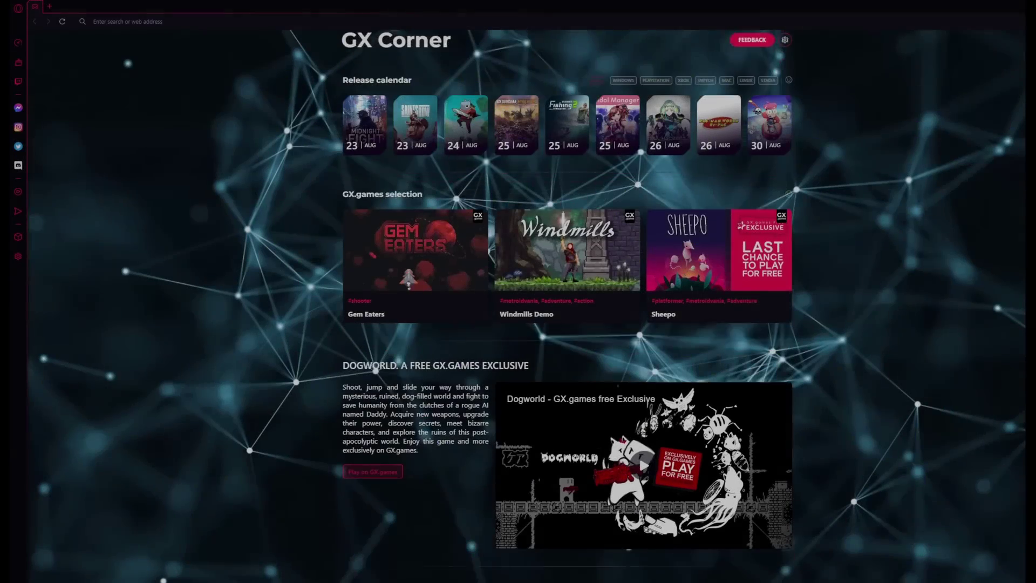
scroll(518, 324, down, 3)
scroll(566, 325, down, 1)
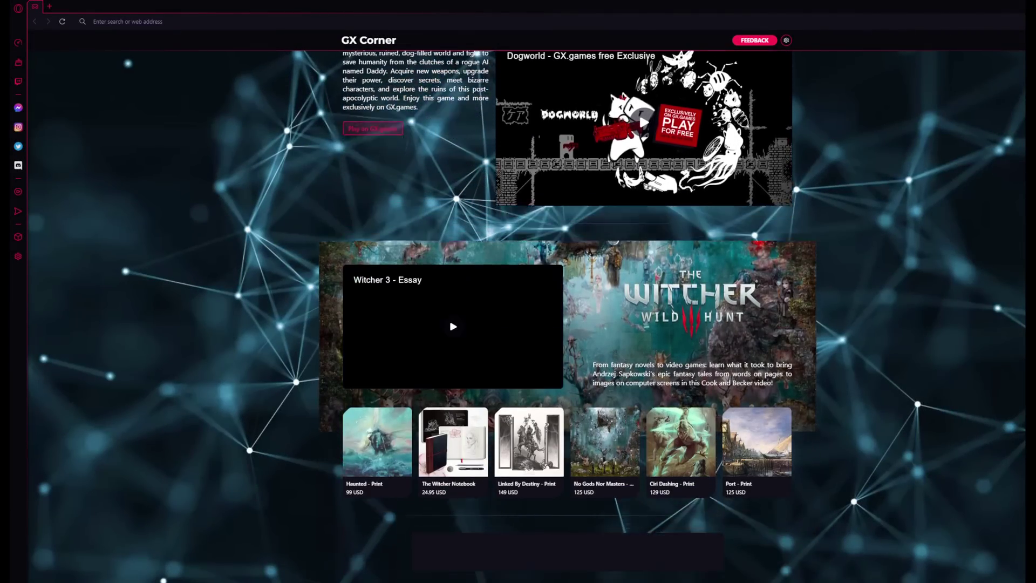
scroll(566, 324, down, 1)
scroll(567, 324, down, 1)
scroll(567, 324, down, 1)
scroll(567, 325, down, 1)
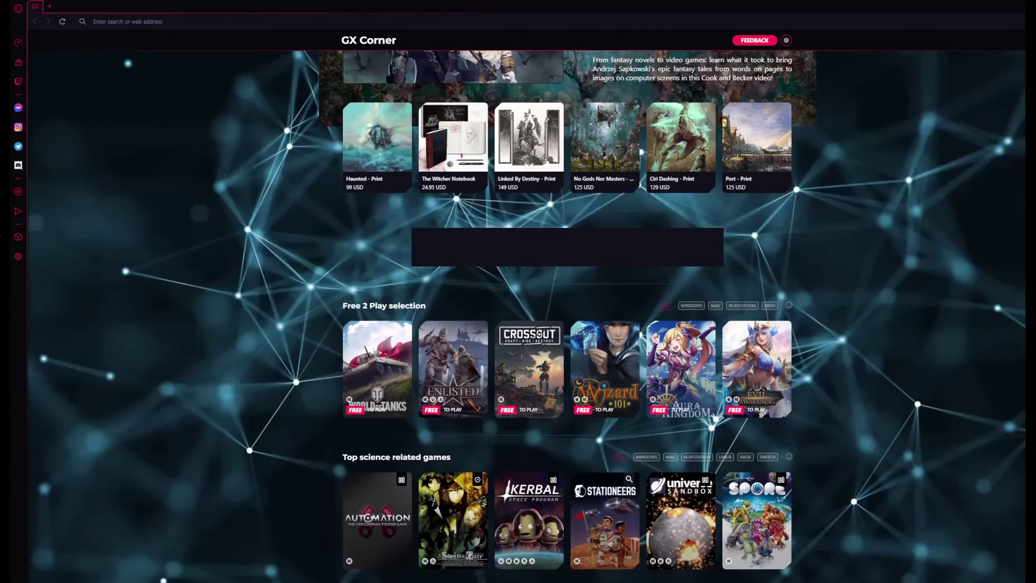
scroll(567, 324, down, 1)
scroll(567, 324, down, 1)
scroll(567, 323, down, 1)
scroll(567, 324, down, 1)
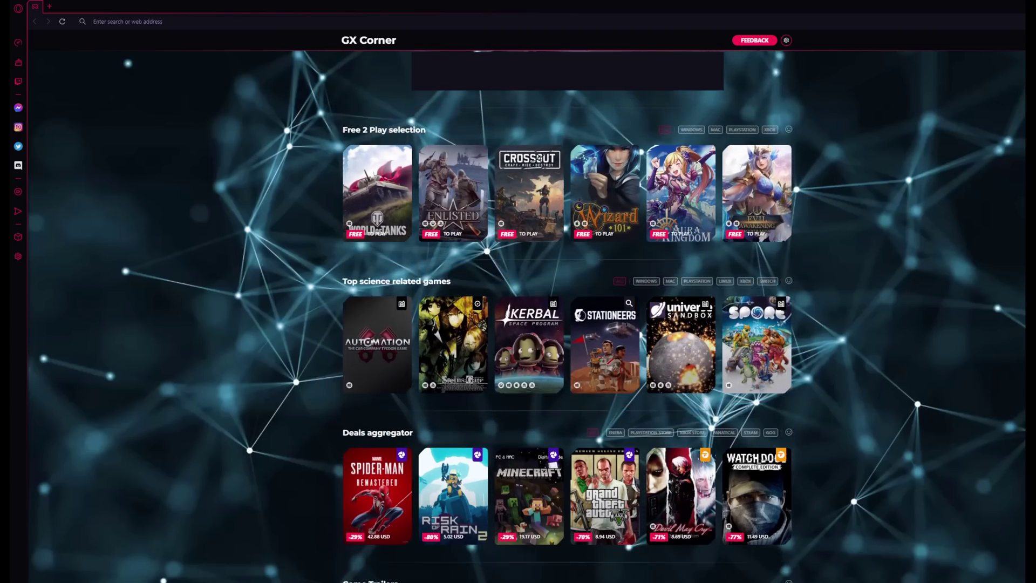
scroll(567, 324, down, 1)
scroll(567, 324, down, 1)
scroll(567, 324, down, 1)
scroll(755, 108, down, 1)
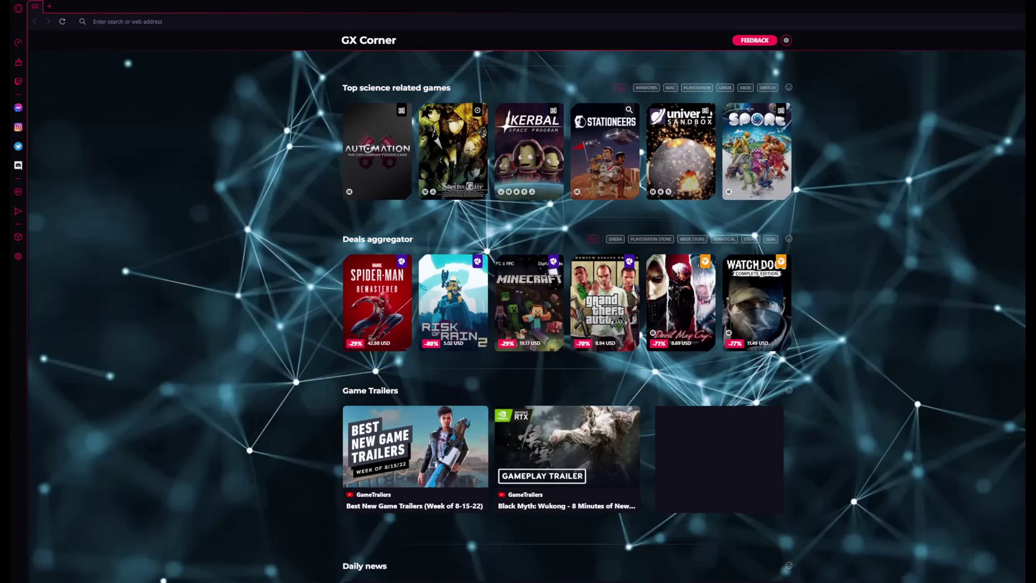
scroll(755, 108, down, 1)
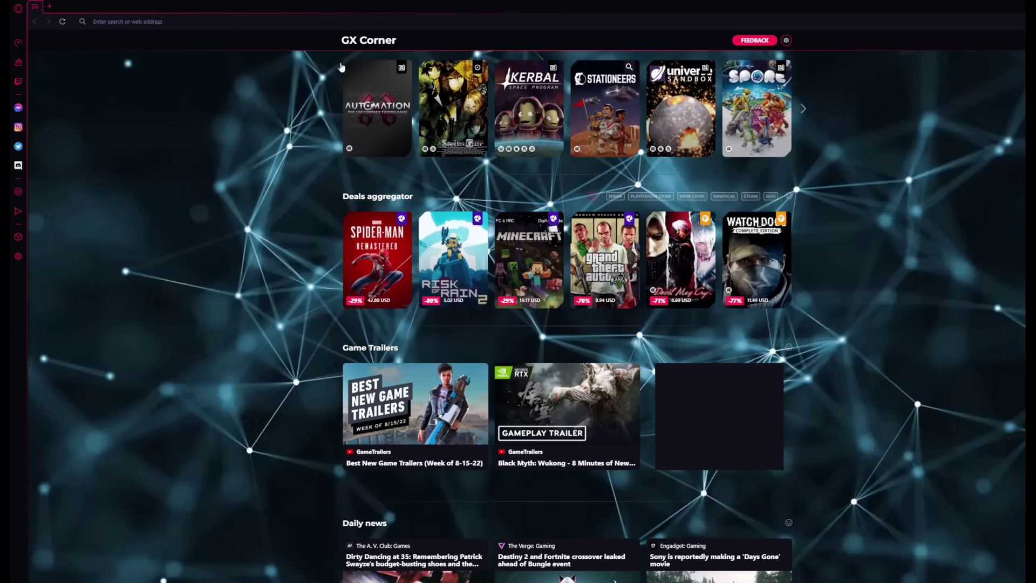
Scroll GX Corner past Game Trailers and Daily news, then show GX Control's tab RAM list.
click(18, 43)
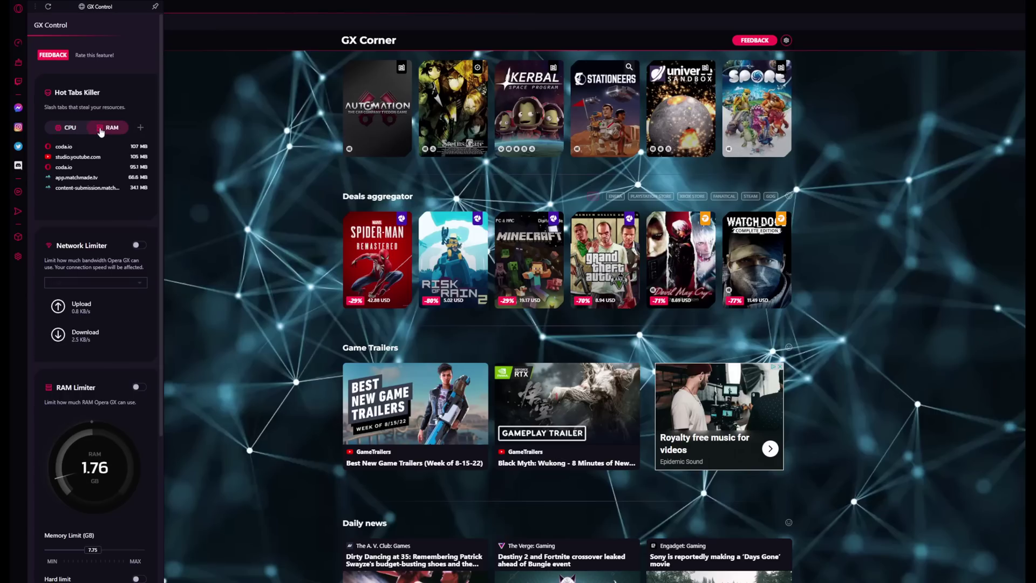
scroll(100, 131, down, 1)
Toggle the Network Limiter on and back off, then enable the CPU Limiter.
click(137, 161)
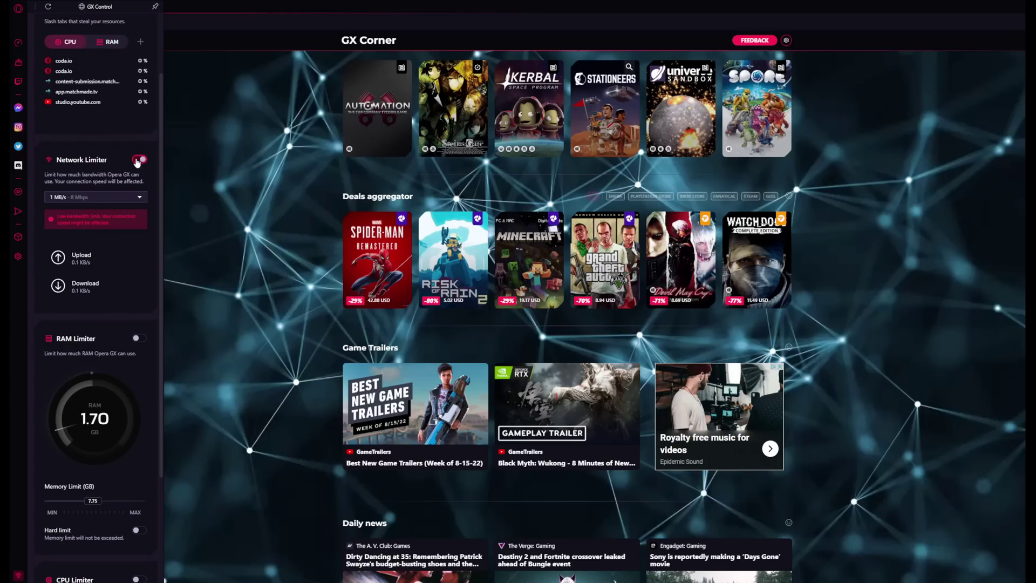
click(138, 161)
scroll(139, 162, down, 2)
click(139, 161)
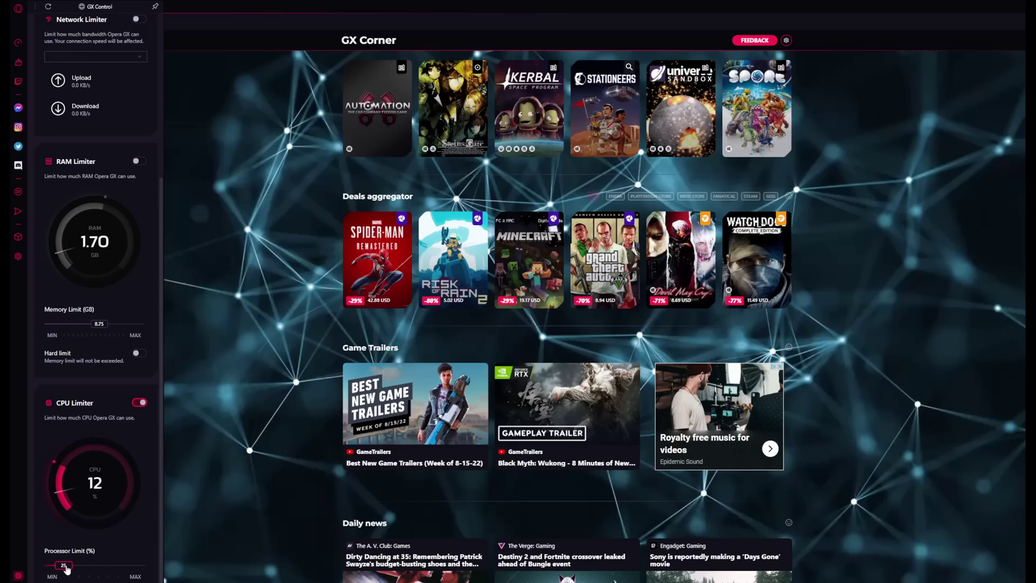
Show Discord's Controlled Pairs welcome channel beside GX Corner, then the Twitter home feed.
click(19, 166)
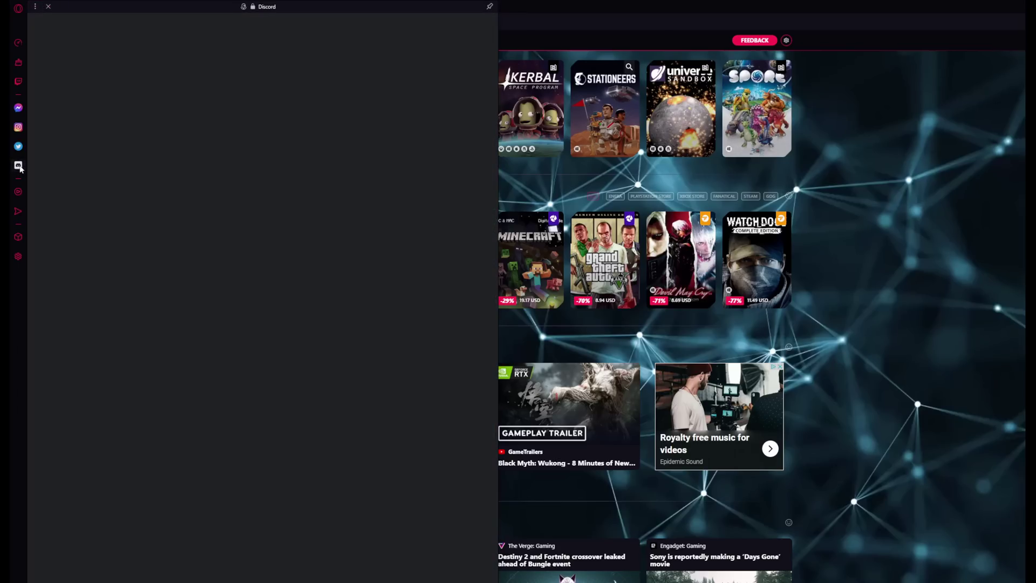
click(19, 166)
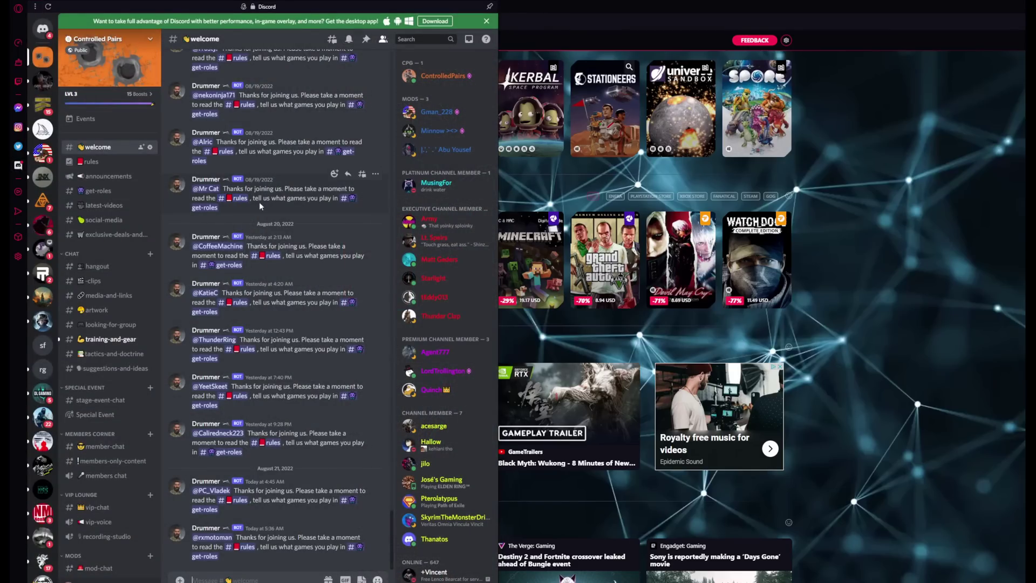
mouse_move(268, 433)
click(18, 147)
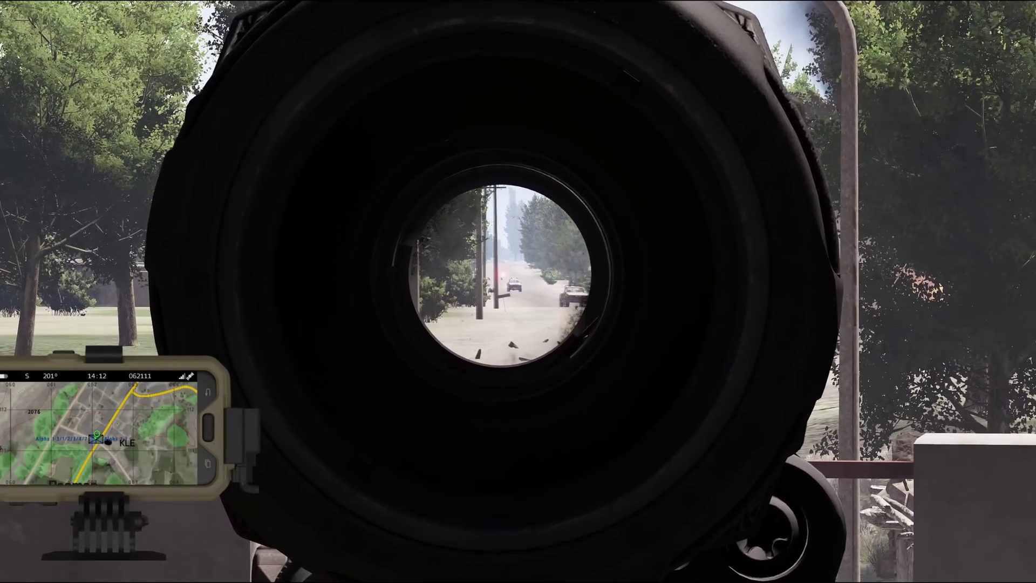
Transmit on the AN/PRC-152 team radio while scoping the road, lowering the scope between transmissions.
key(Caps_Lock)
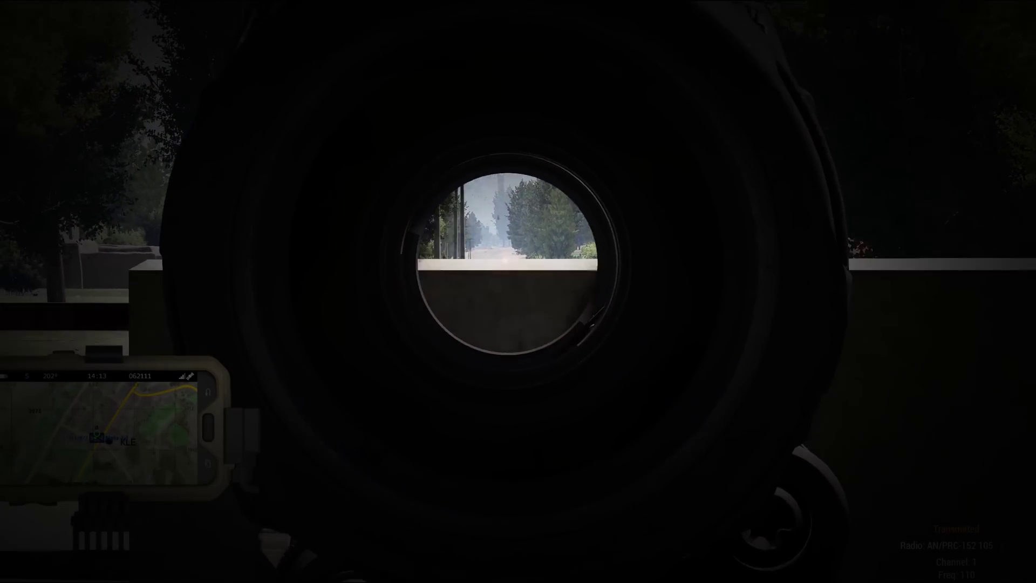
right_click(518, 291)
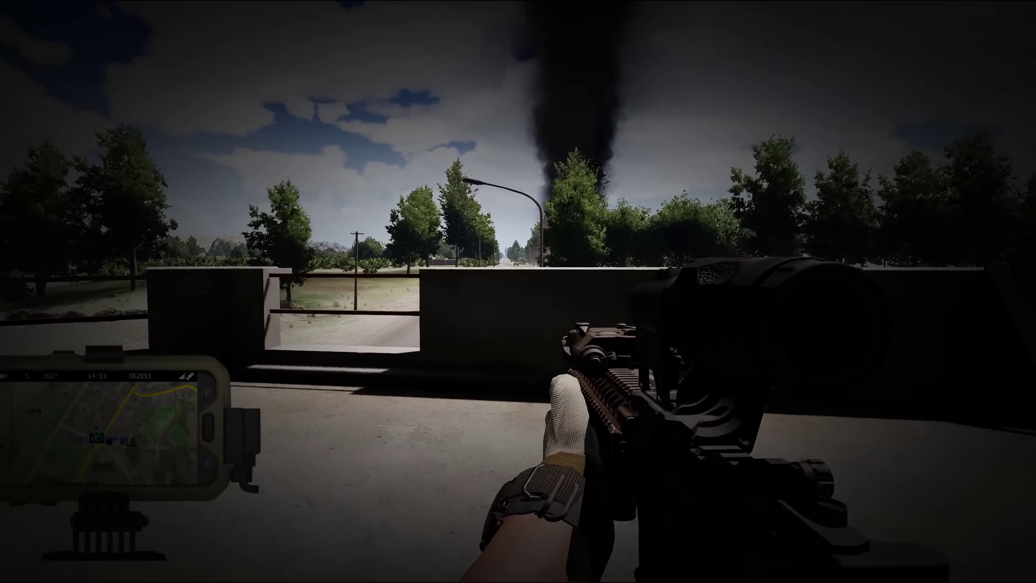
key(Caps_Lock)
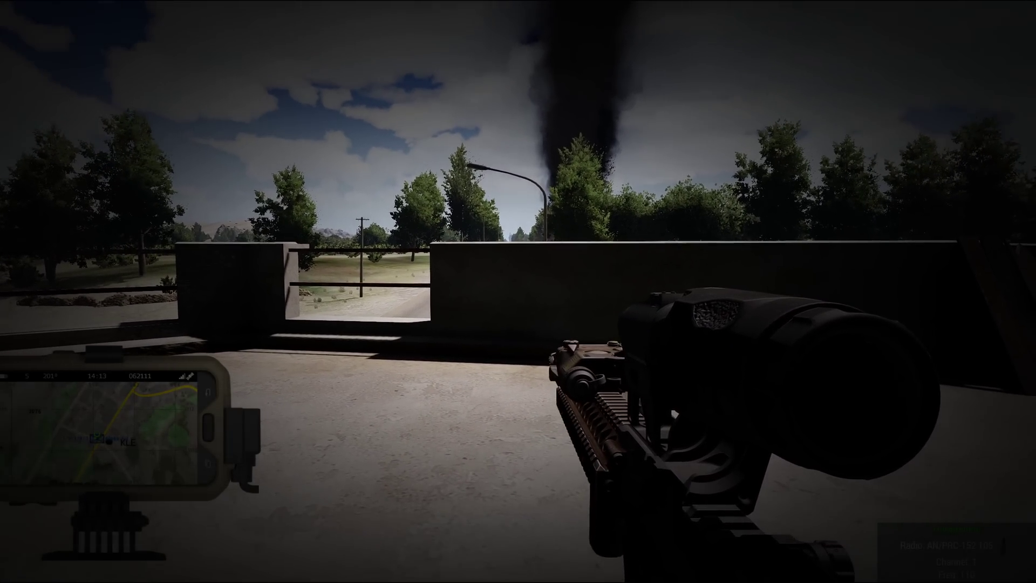
key(Caps_Lock)
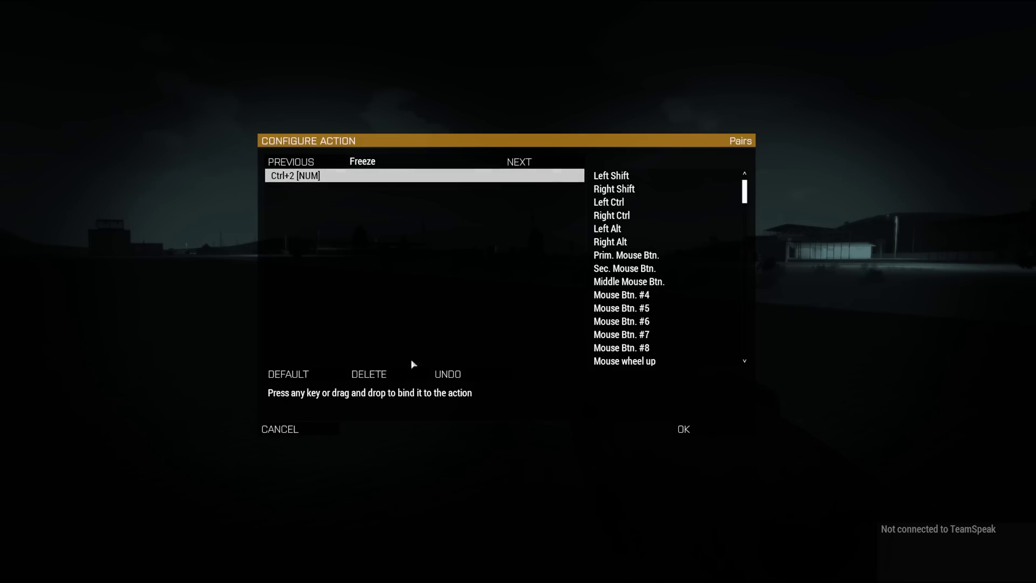
Remove Freeze's Ctrl+2 [NUM] binding, keeping F1, and open the Point gesture's binding settings.
click(396, 374)
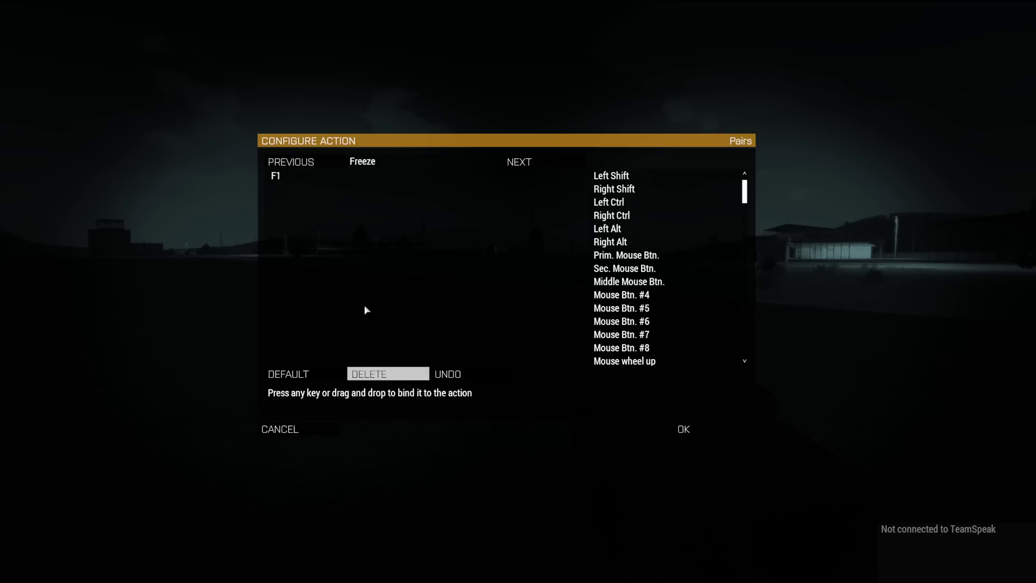
click(685, 430)
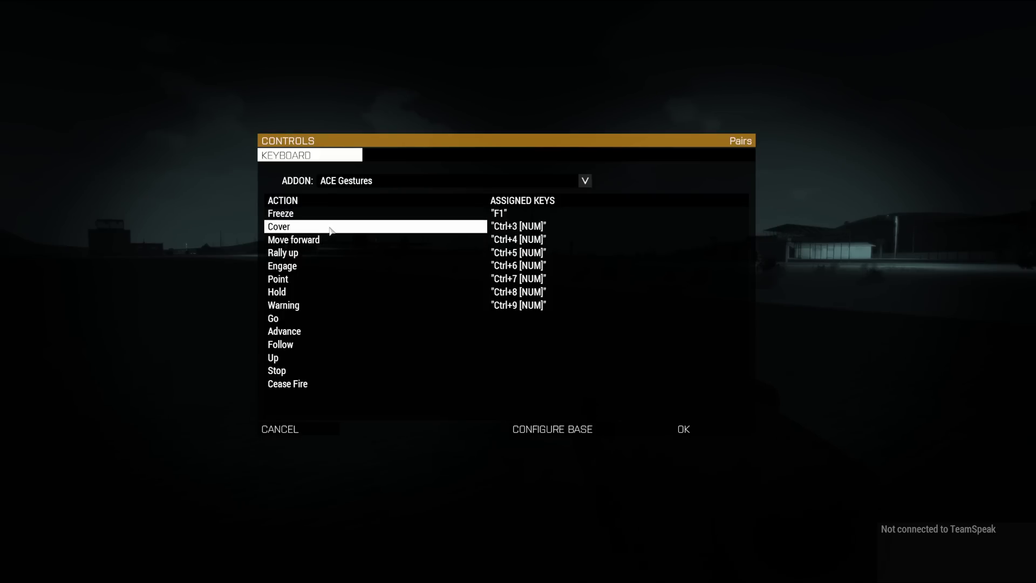
click(313, 267)
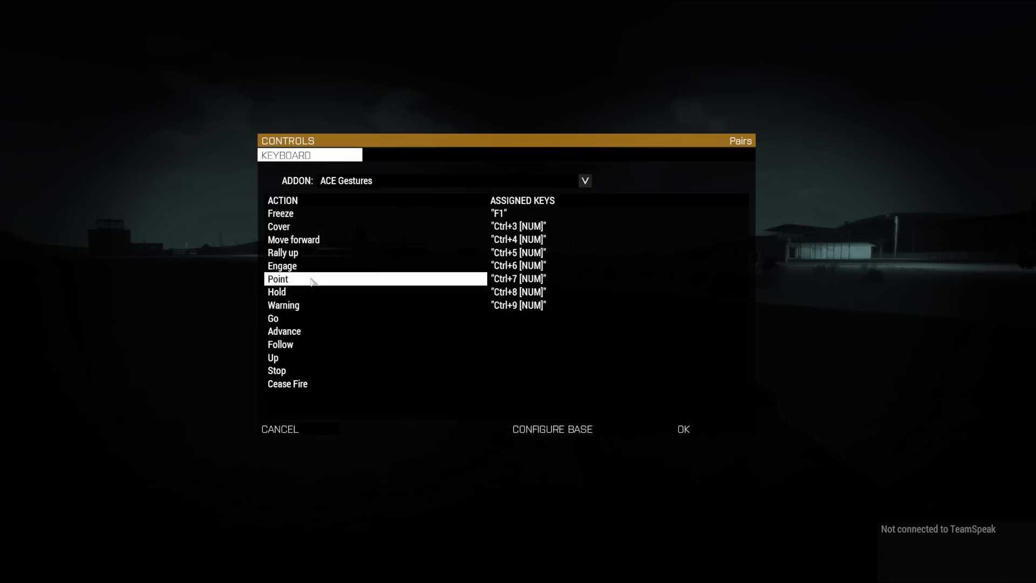
double_click(310, 282)
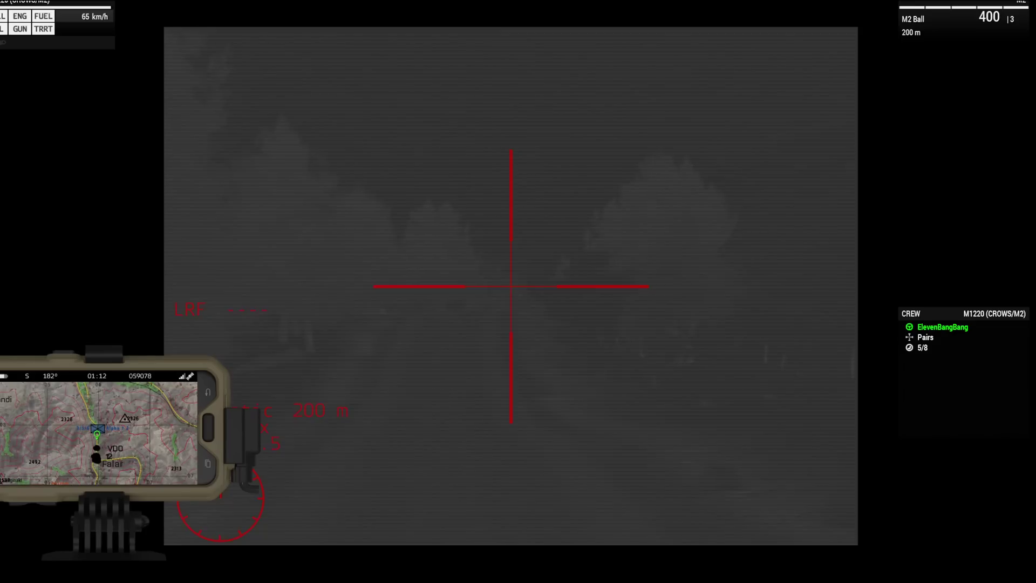
Cycle the M1220 CROWS sight between thermal and normal vision, finishing in normal vision.
key(n)
key(n)
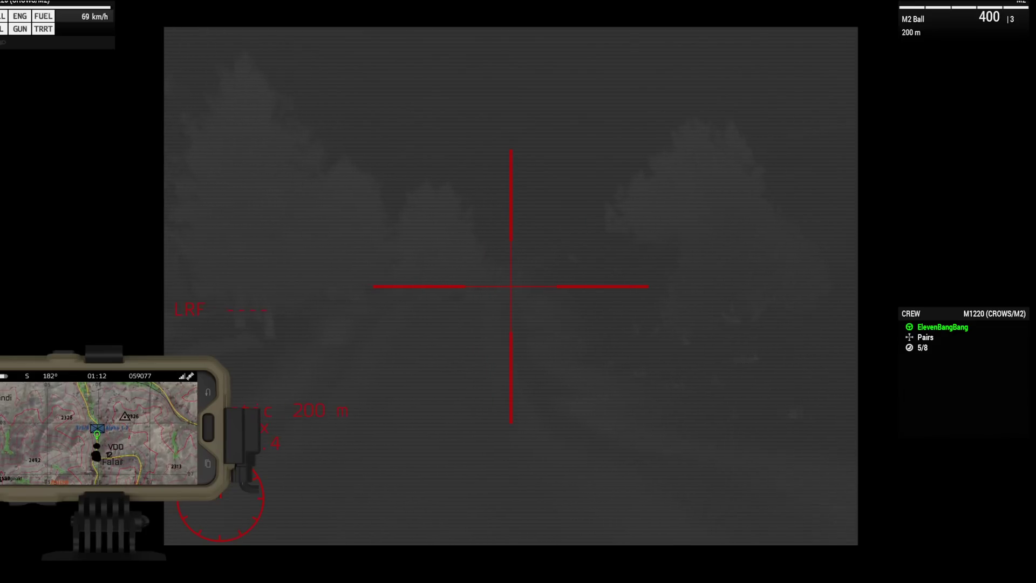
key(n)
key(n)
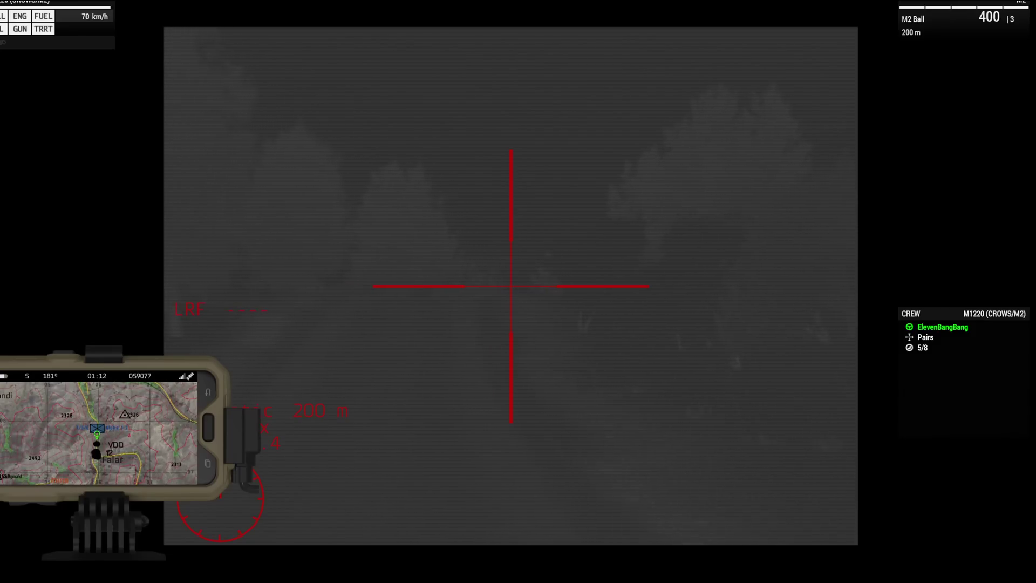
key(n)
key(n)
key(n)
key(n)
key(n)
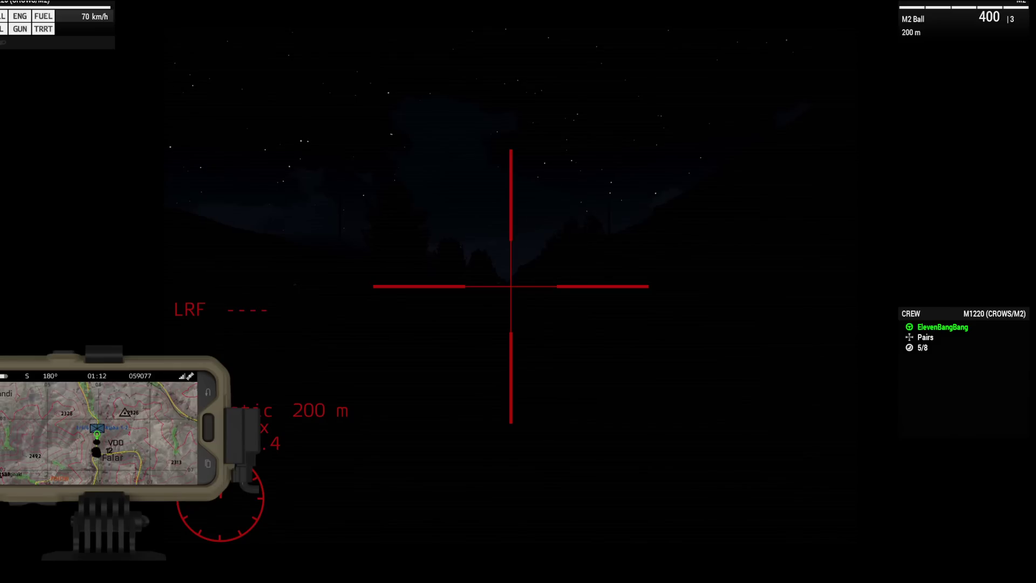
key(n)
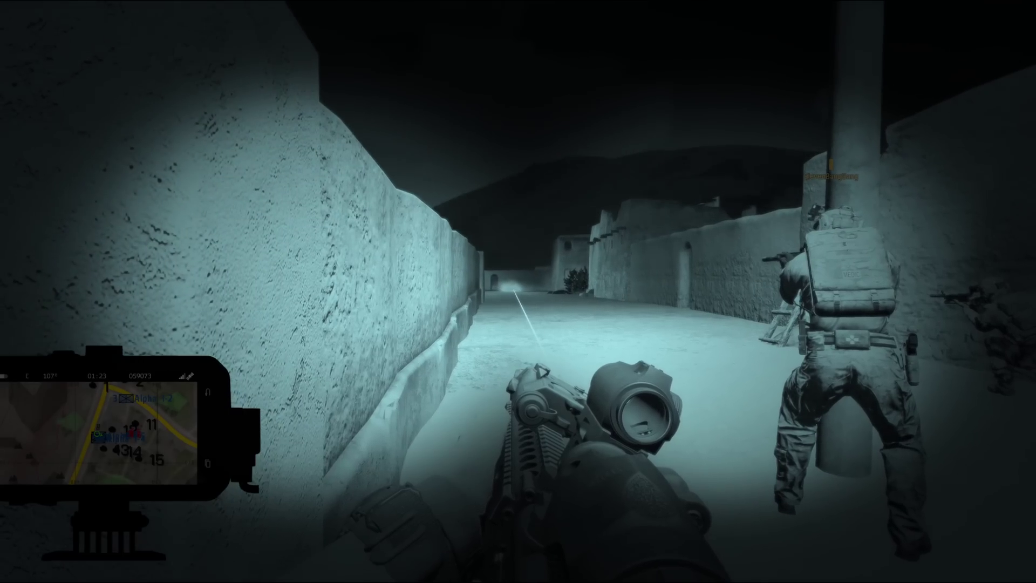
Advance down the night alley and through the archway with the squad, readying a grenade.
key(w)
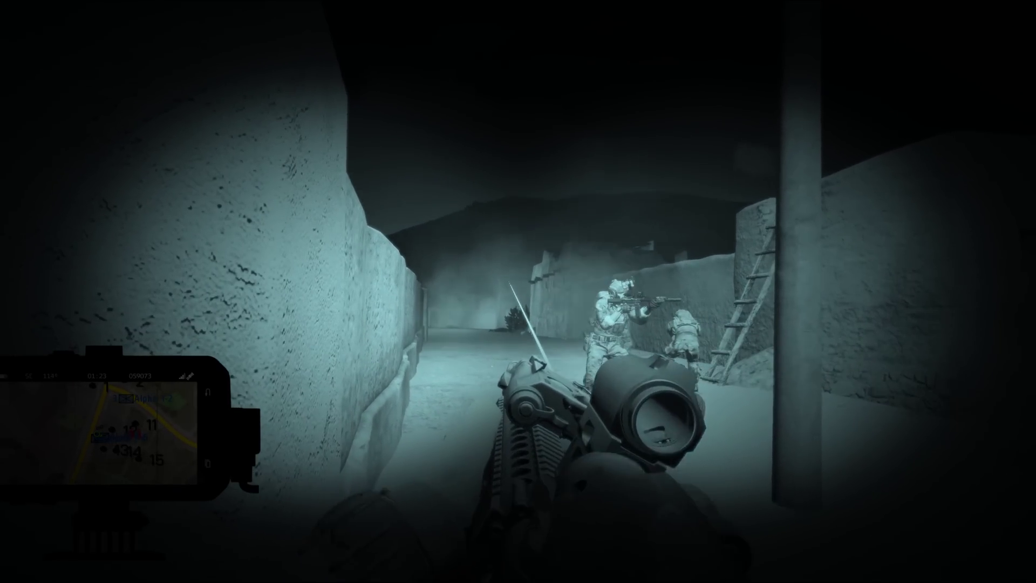
key(w)
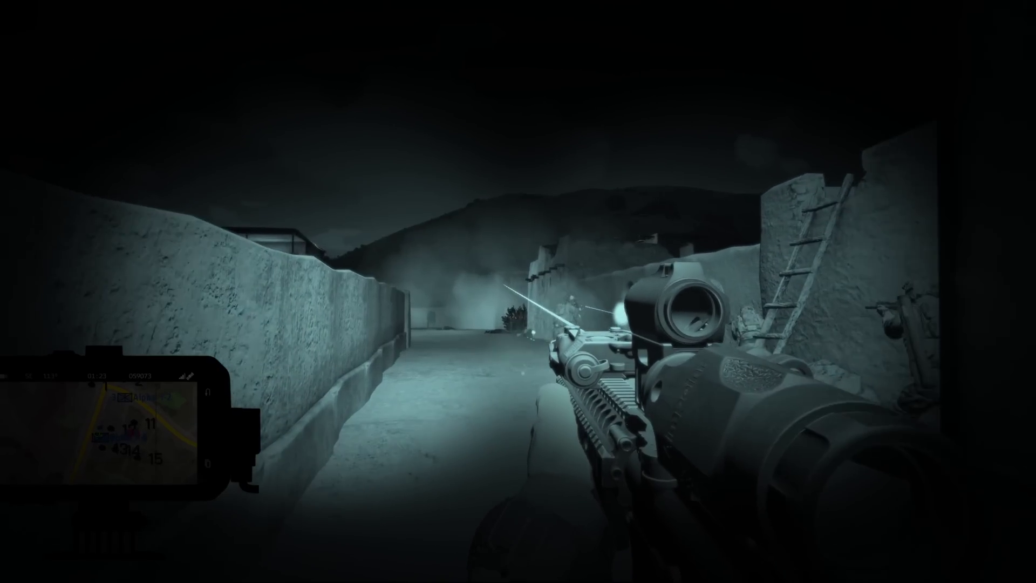
key(g)
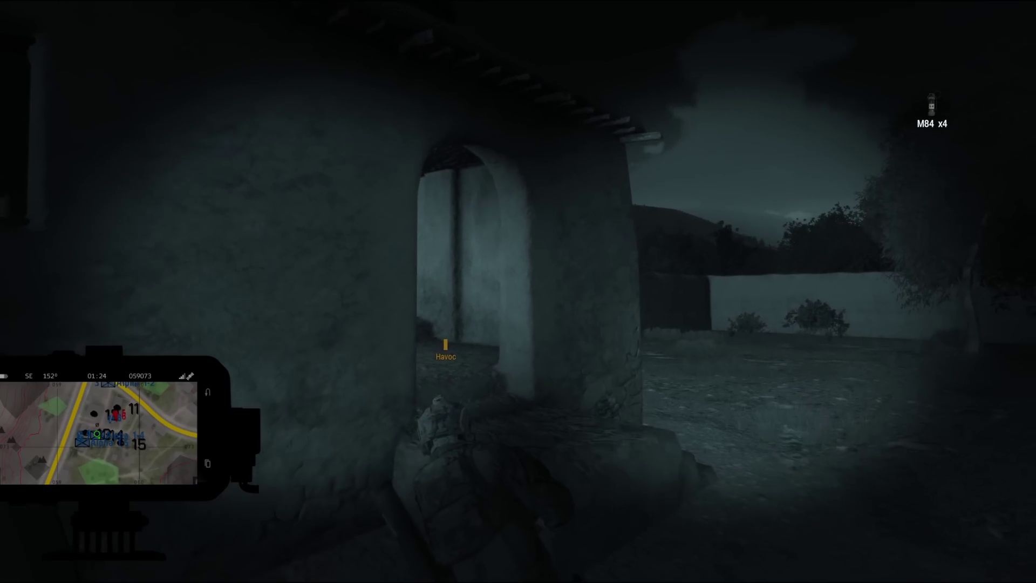
key(w)
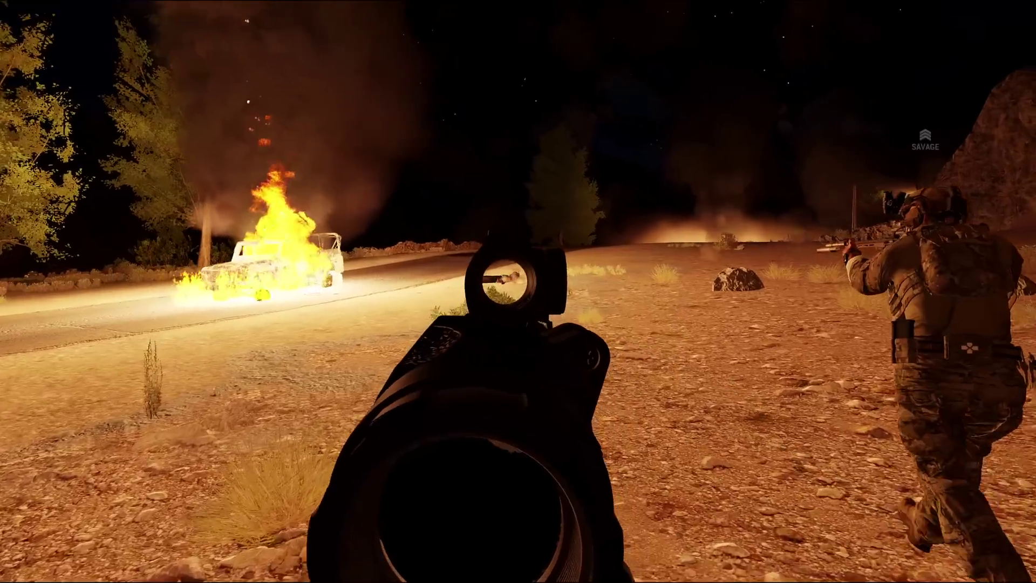
Swap from the launcher to the scoped rifle, then lower the scope and move onto the rooftop.
key(1)
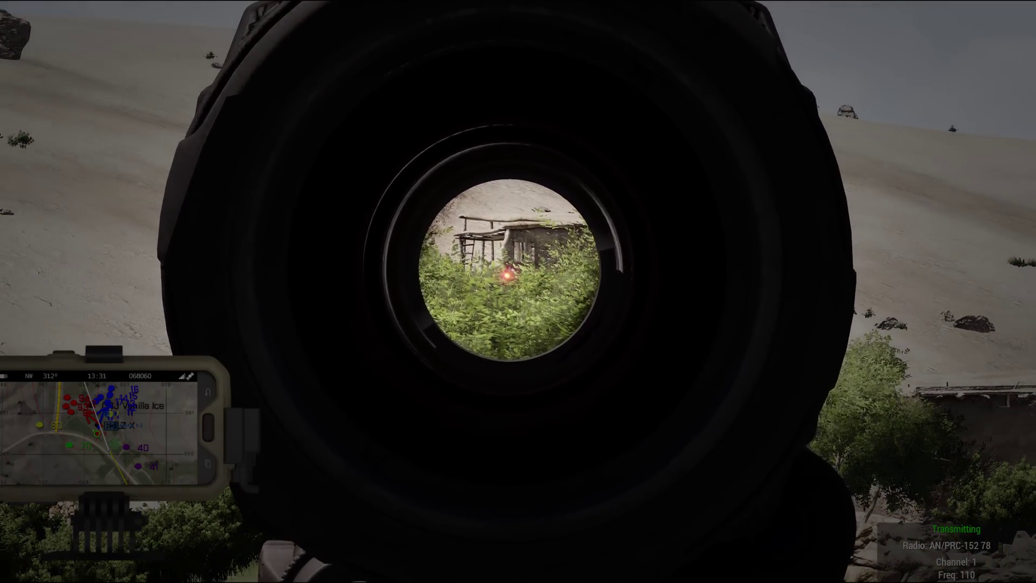
right_click(518, 292)
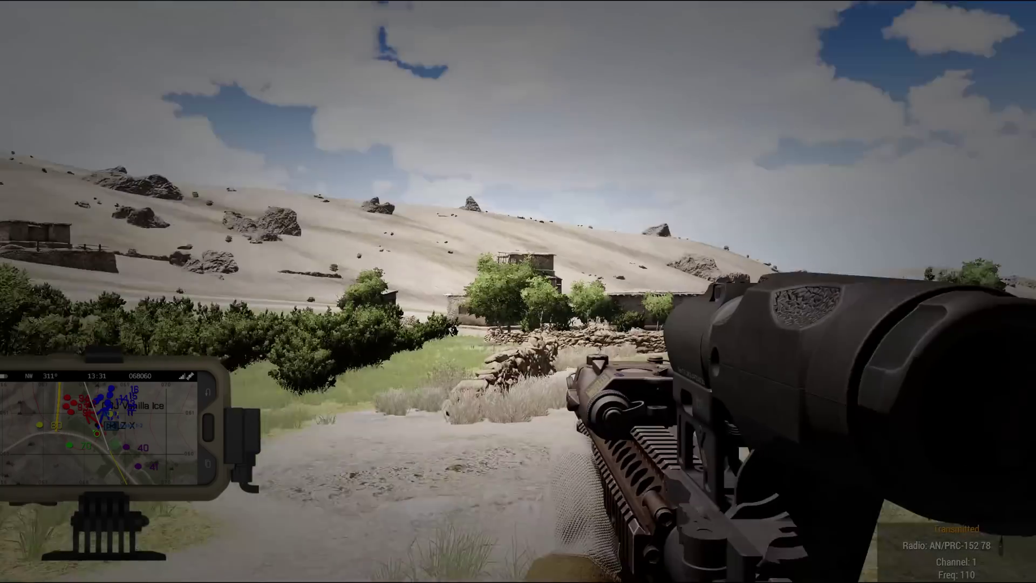
key(w)
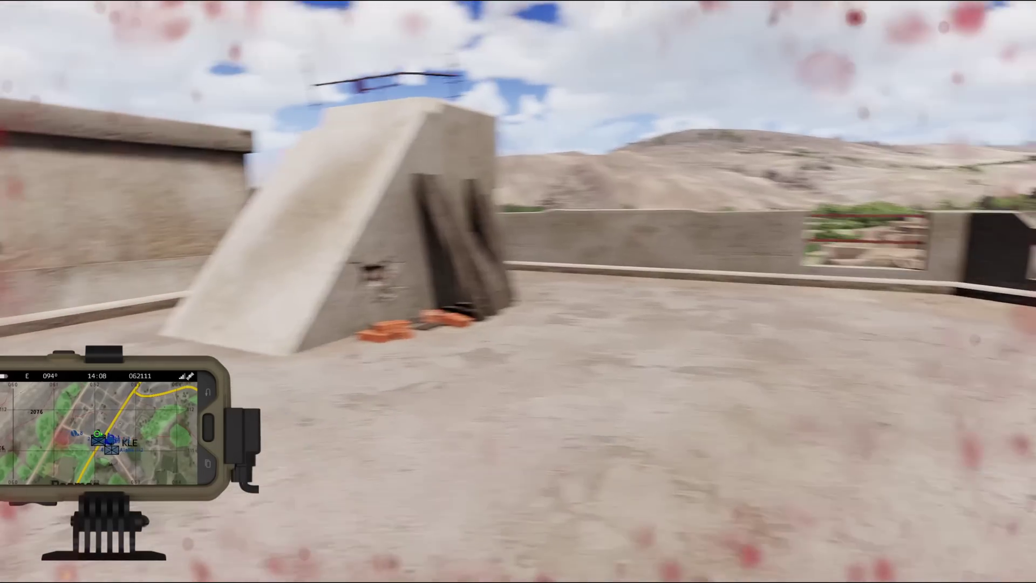
Move to the rooftop wall corner, check the roof, and radio the squad.
key(w)
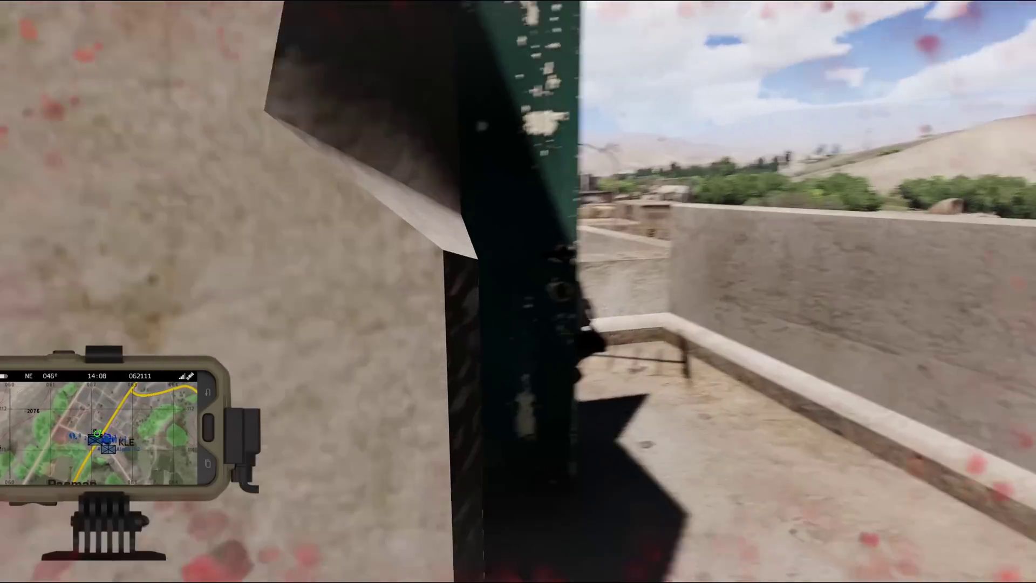
key(w)
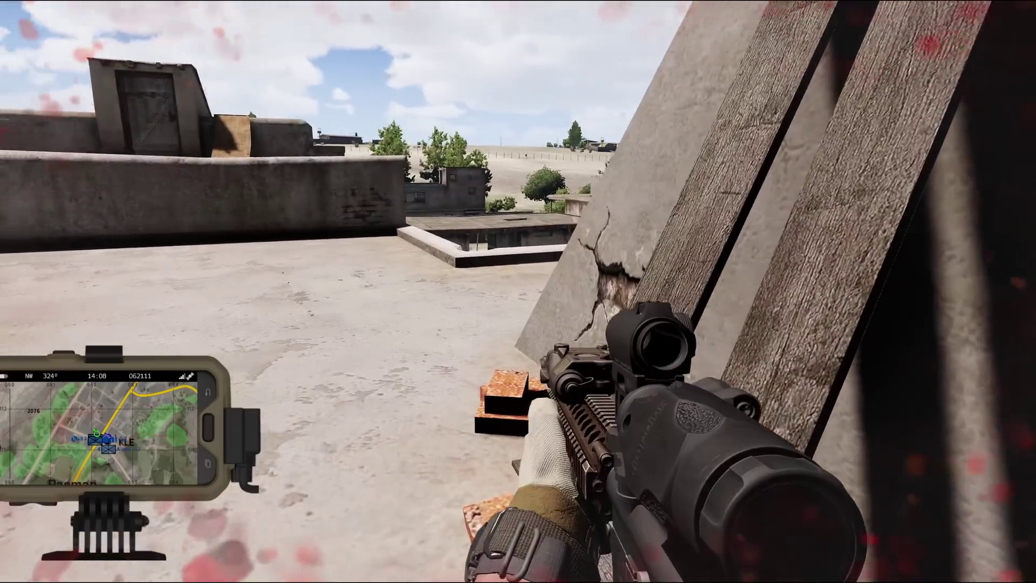
key(Caps_Lock)
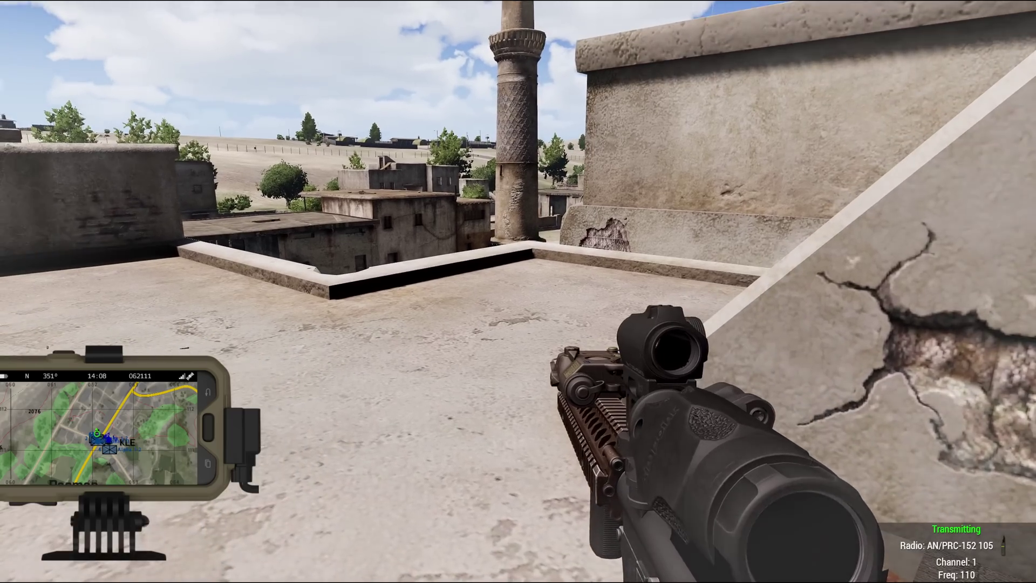
From the ledge, shoot the courtyard enemies through the red-dot sight.
key(w)
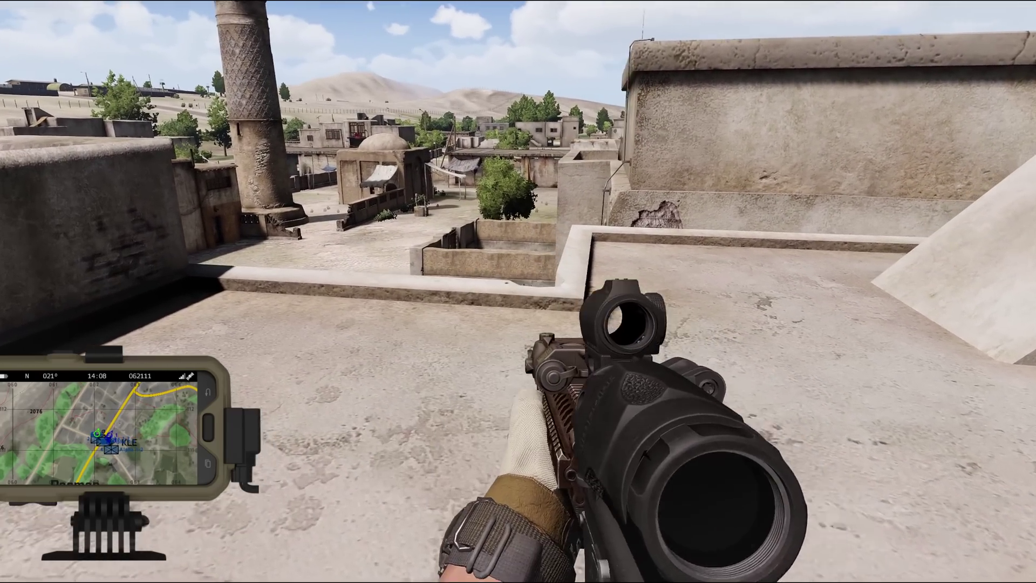
right_click(518, 292)
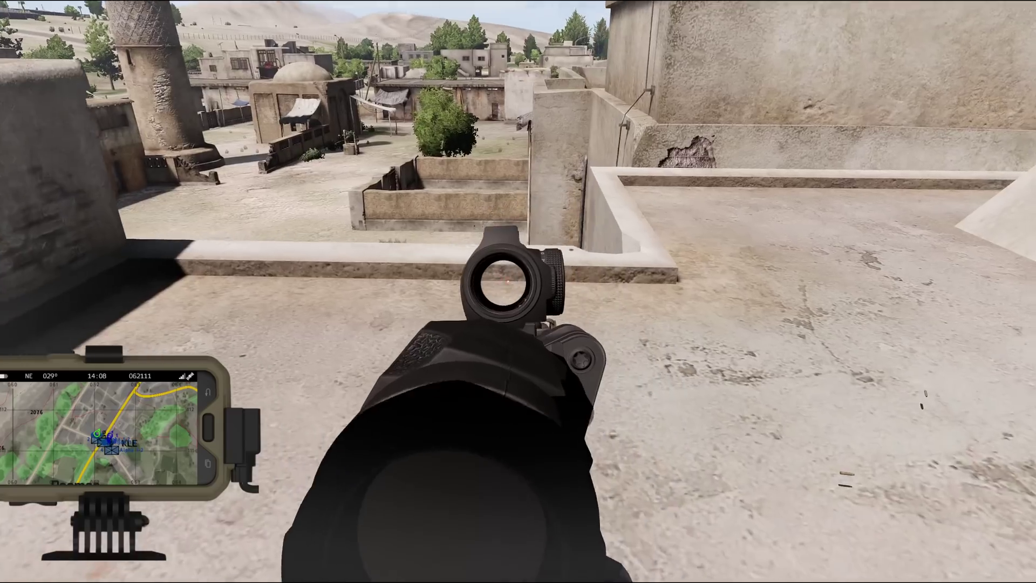
key(w)
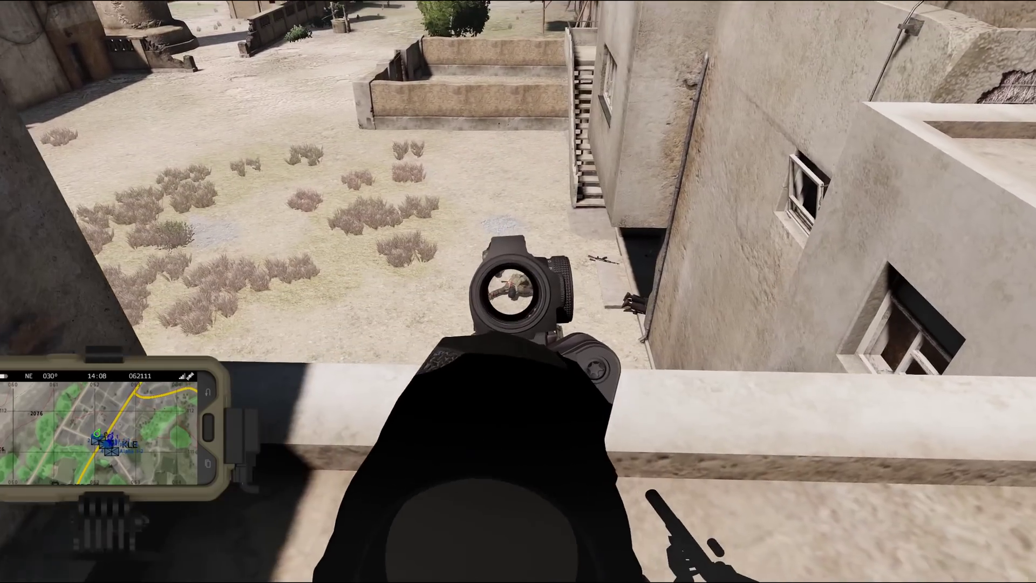
click(518, 291)
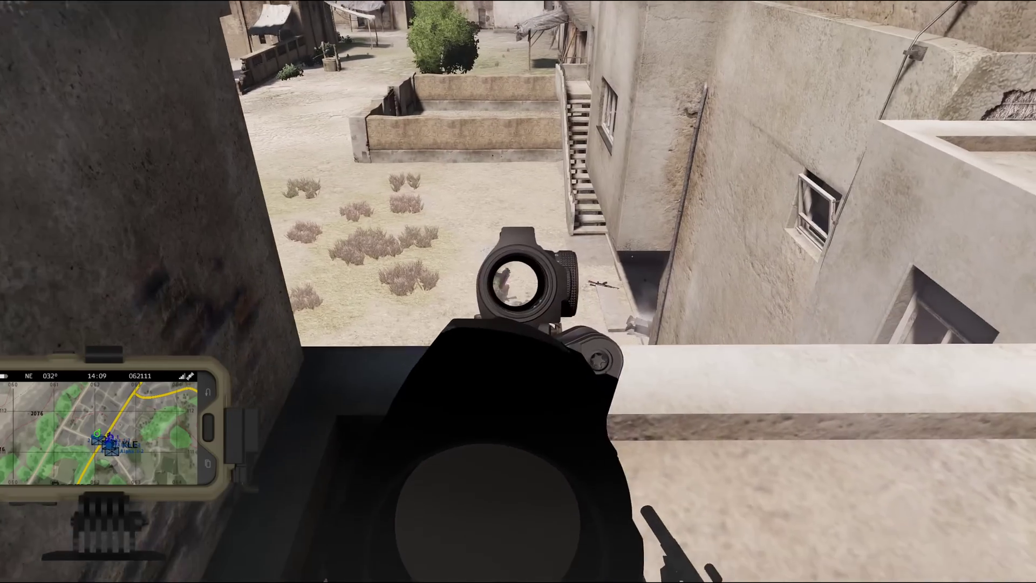
right_click(518, 292)
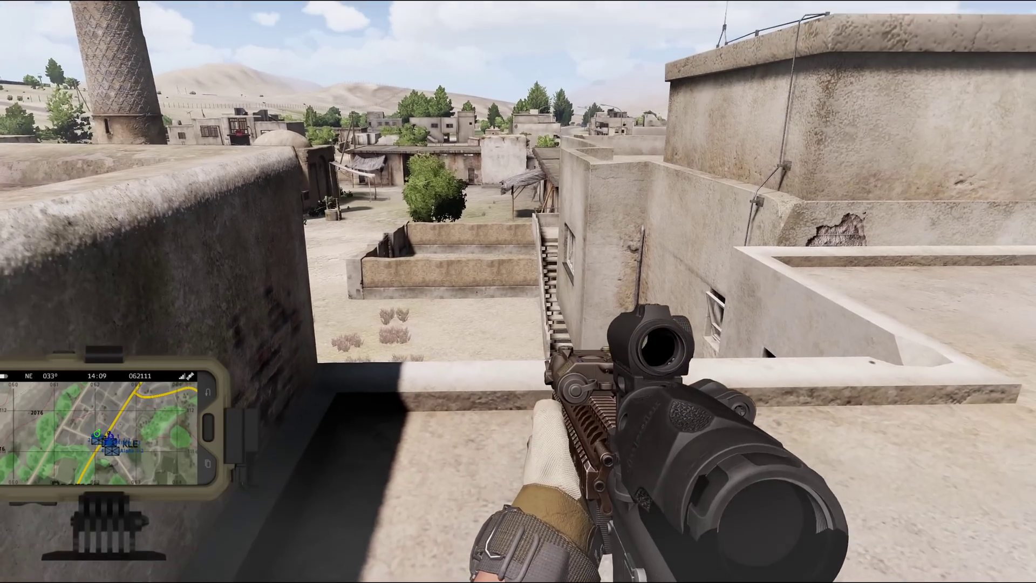
click(518, 292)
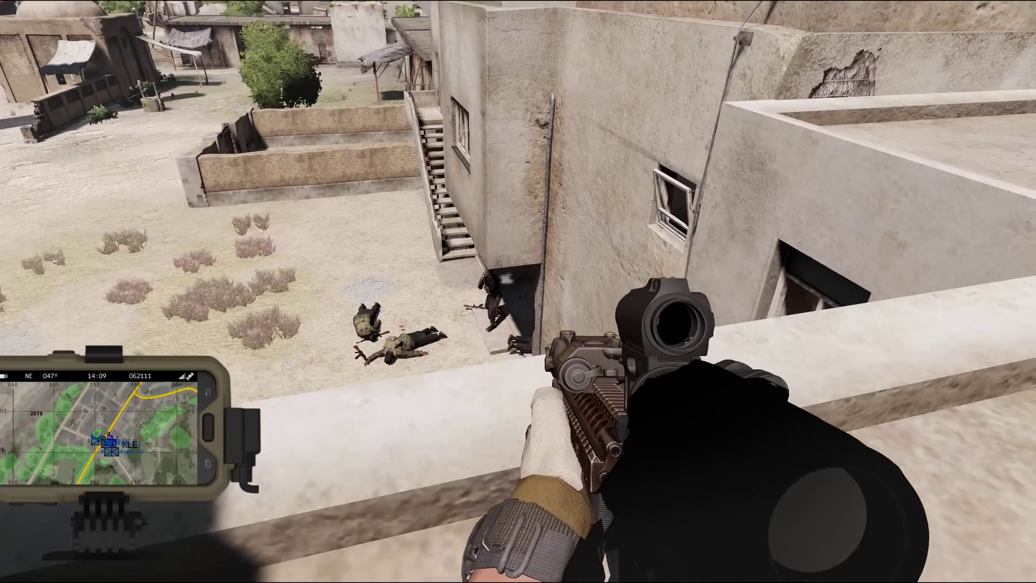
click(519, 292)
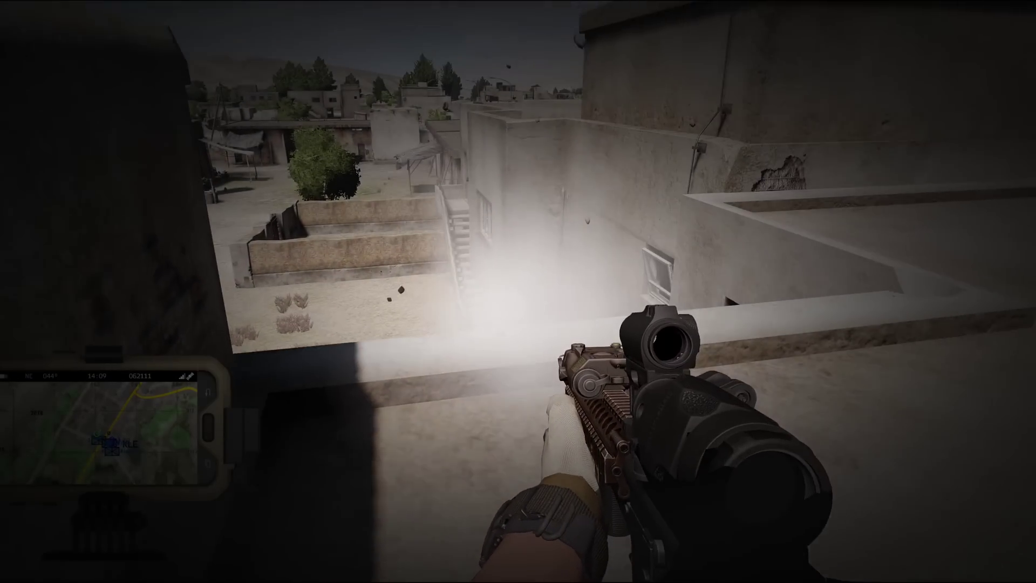
Re-aim from the ledge, scan across the rooftop, and report twice over the team radio.
right_click(519, 292)
key(w)
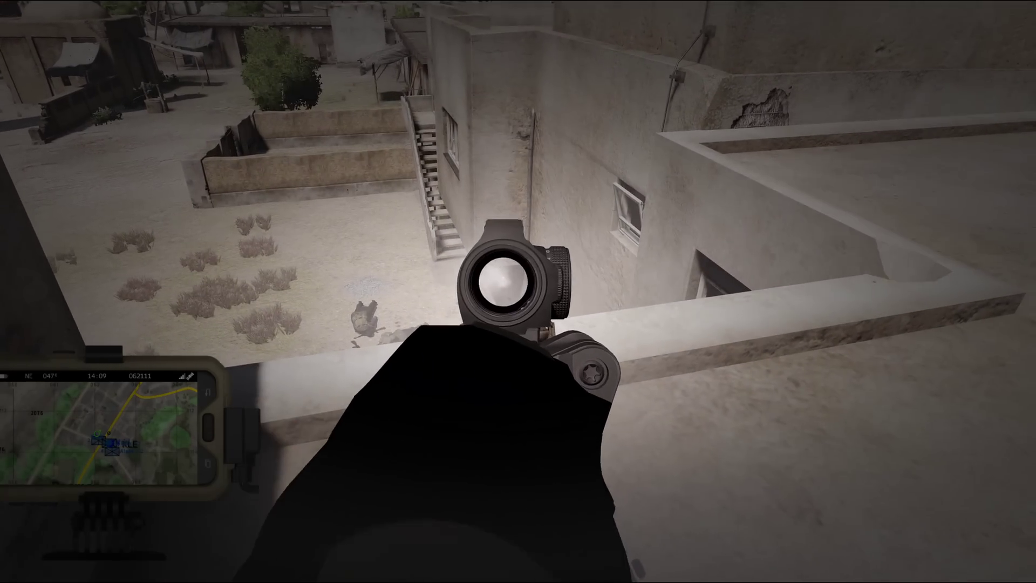
right_click(519, 291)
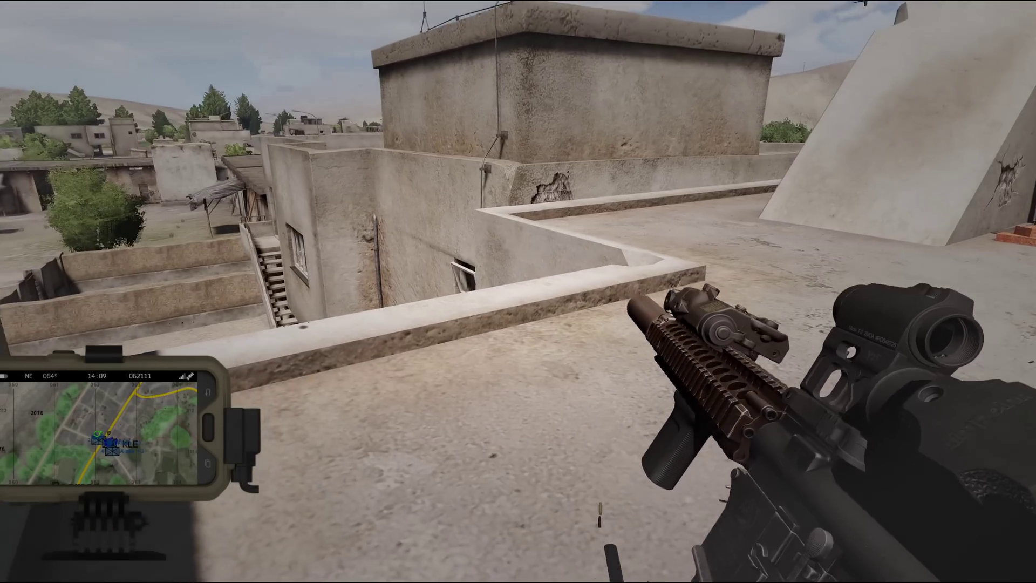
right_click(519, 292)
key(Caps_Lock)
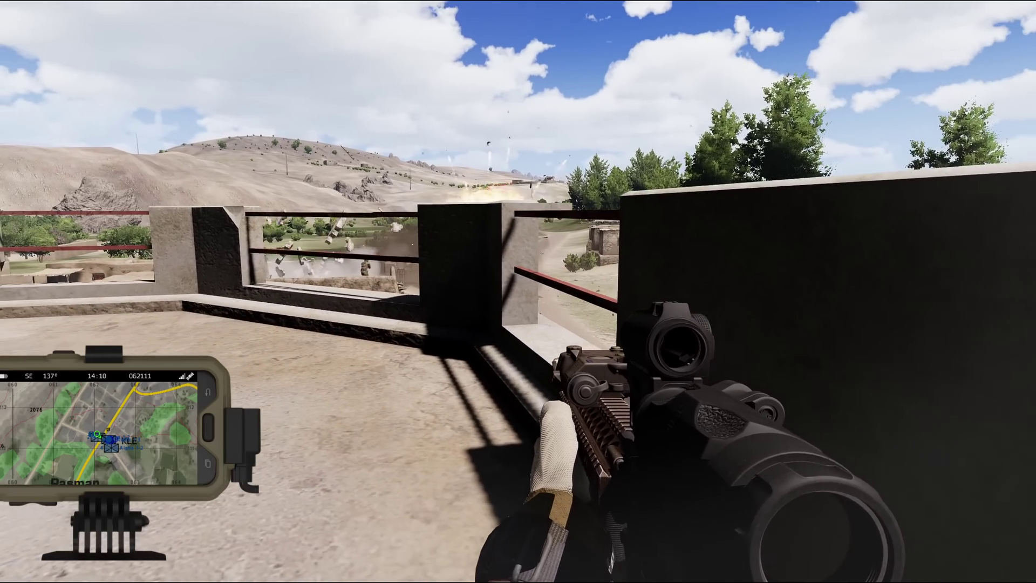
key(Caps_Lock)
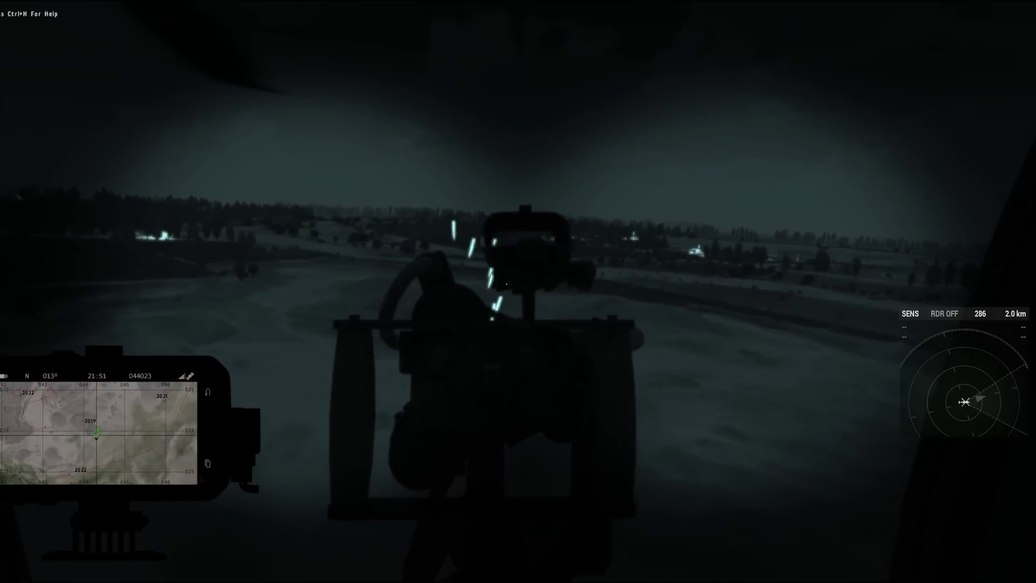
Dismount from the helicopter at the Middle Eastern Villa, throw the M84 flashbang, and advance to the doorway.
right_click(506, 284)
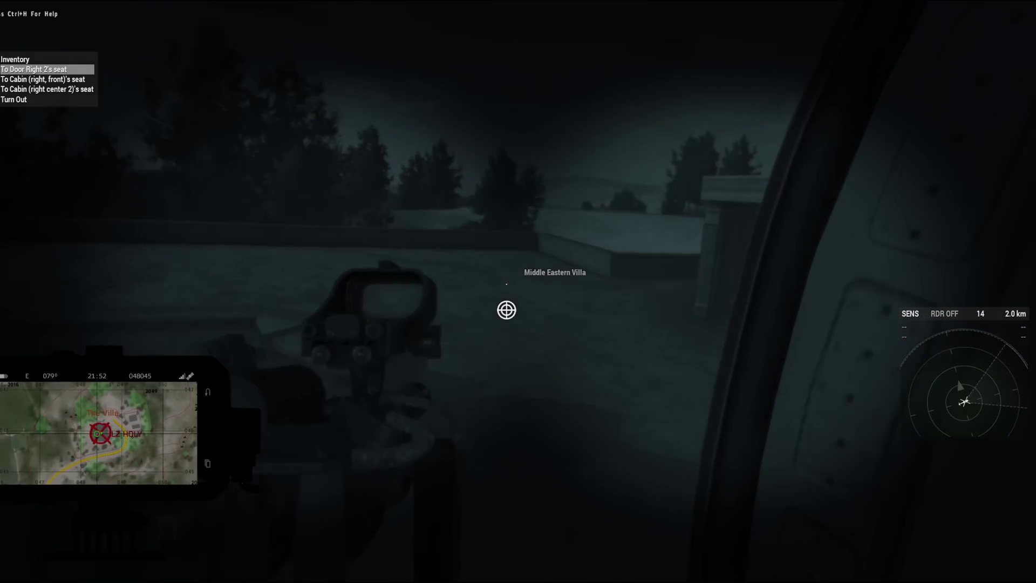
key(v)
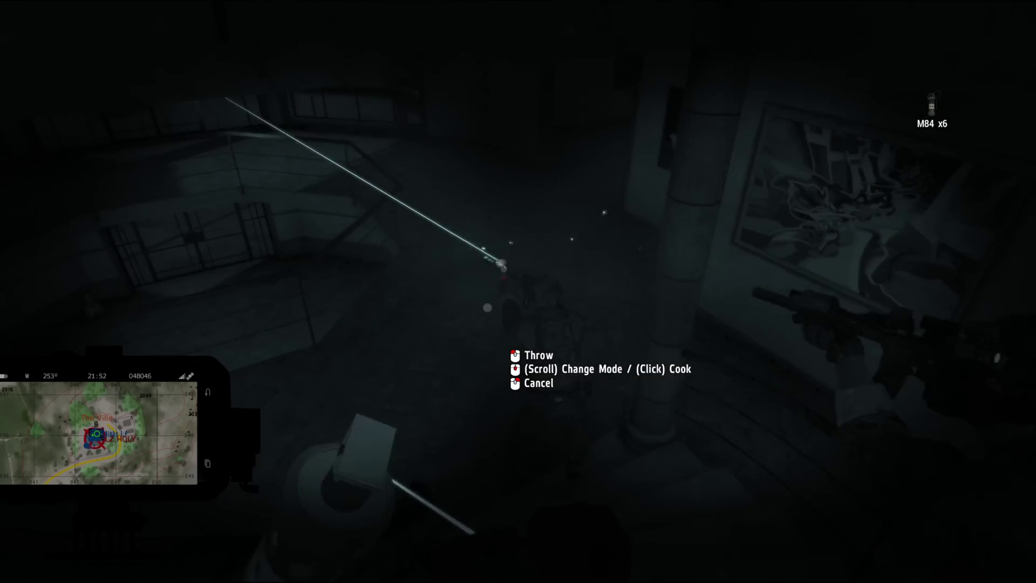
click(518, 291)
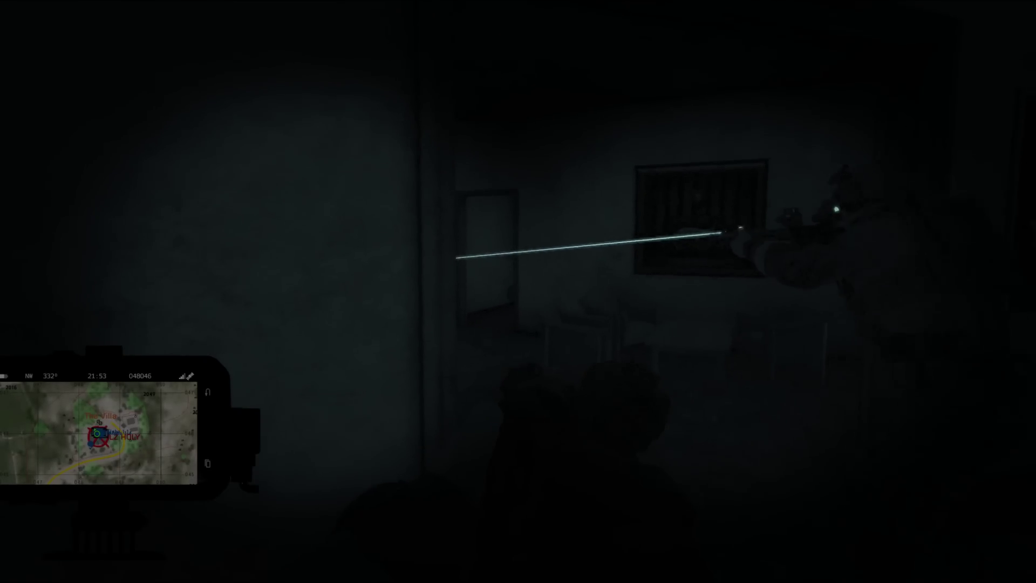
key(w)
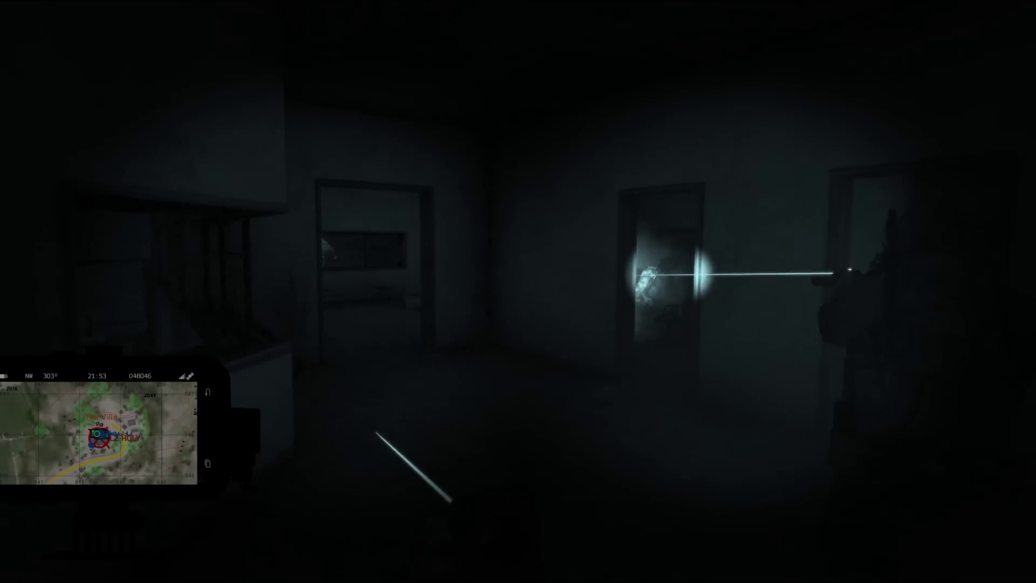